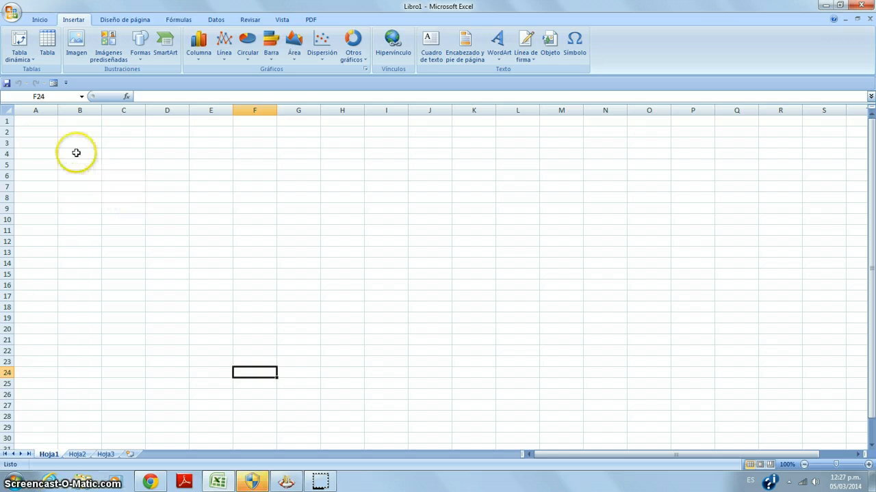
Create a table from the range A1:G22 with the option that the table has headers
drag(41, 123, 289, 349)
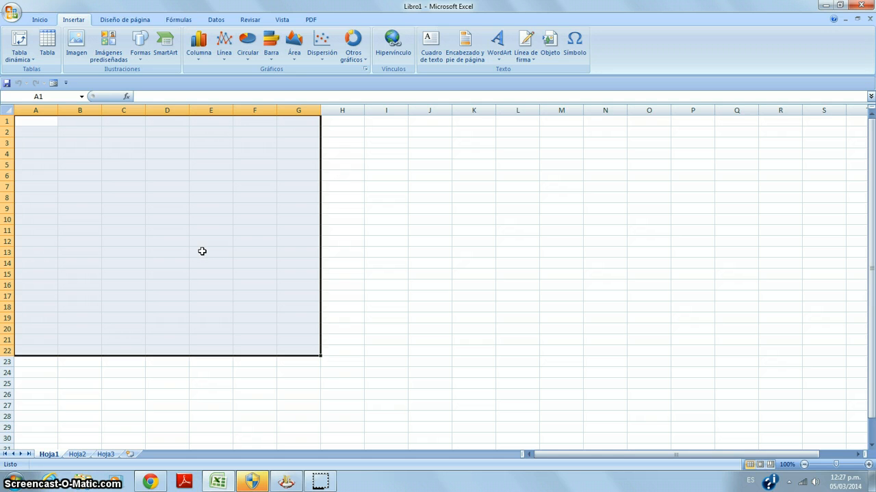
click(48, 47)
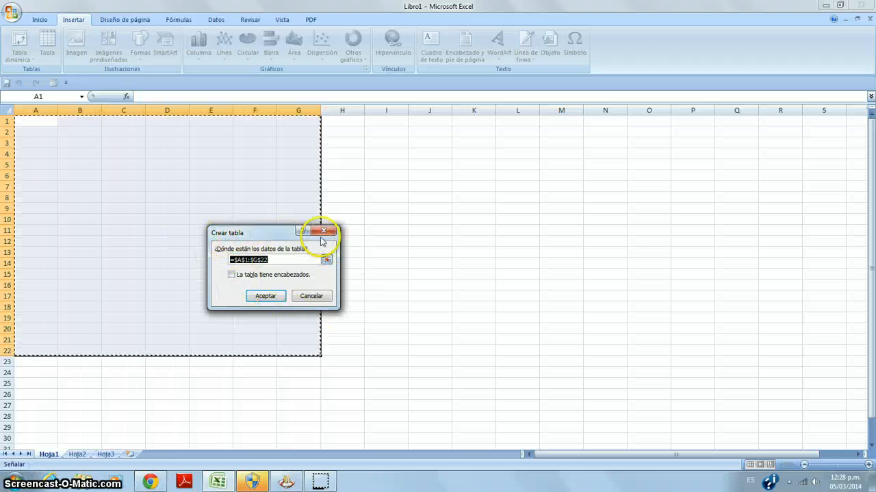
click(231, 276)
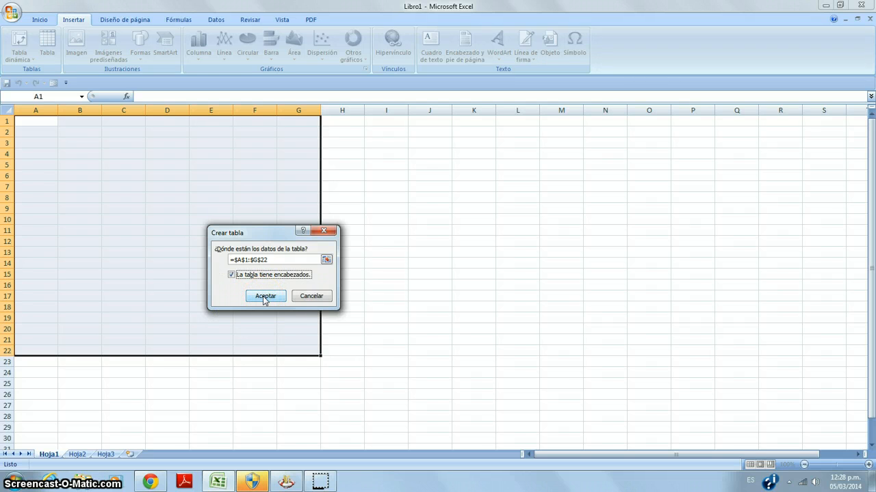
click(265, 296)
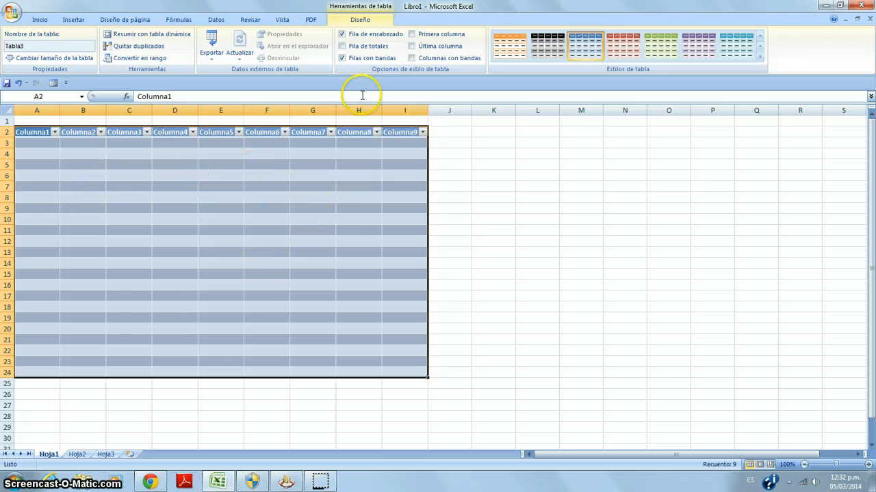
Replace the table's first column header, in cell A2, with P
click(368, 24)
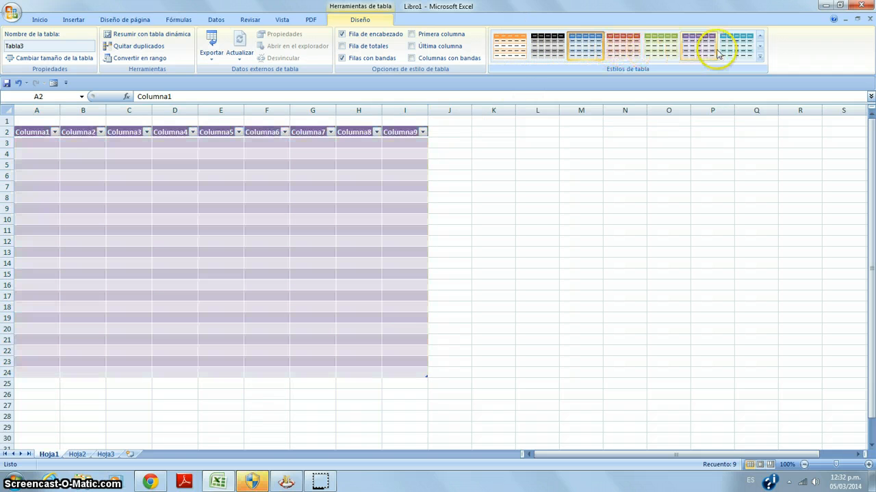
key(ctrl+a)
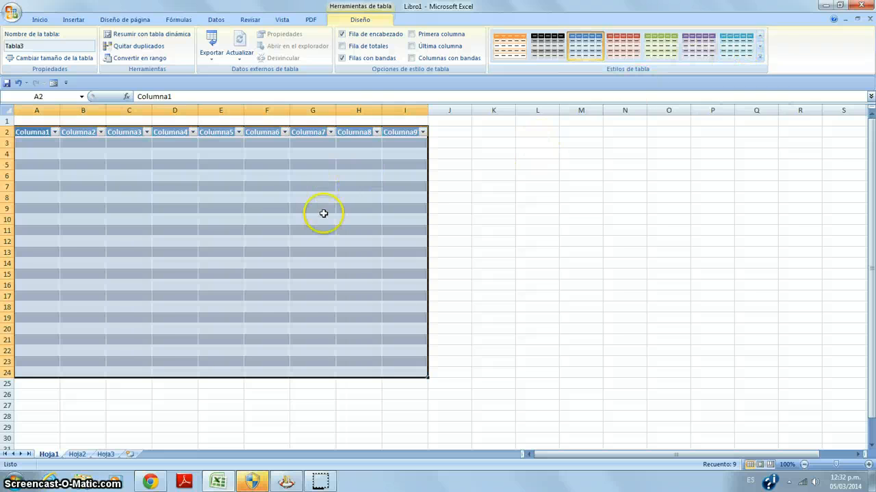
text(P)
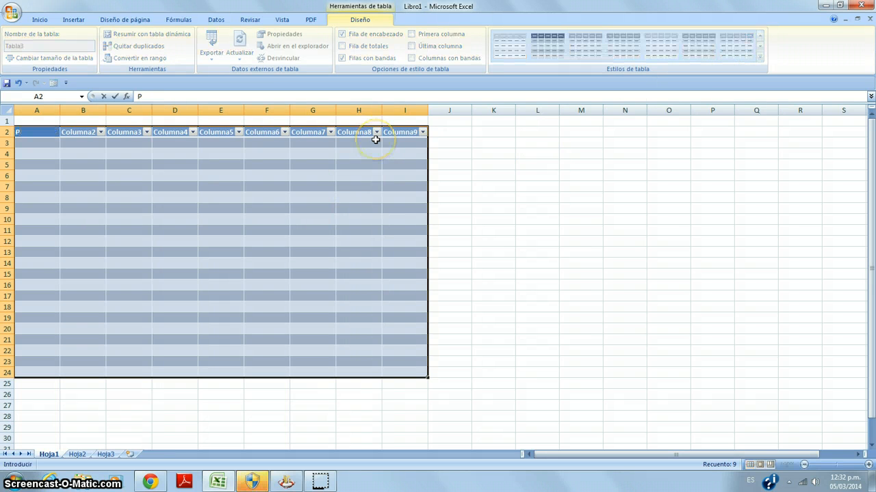
click(129, 155)
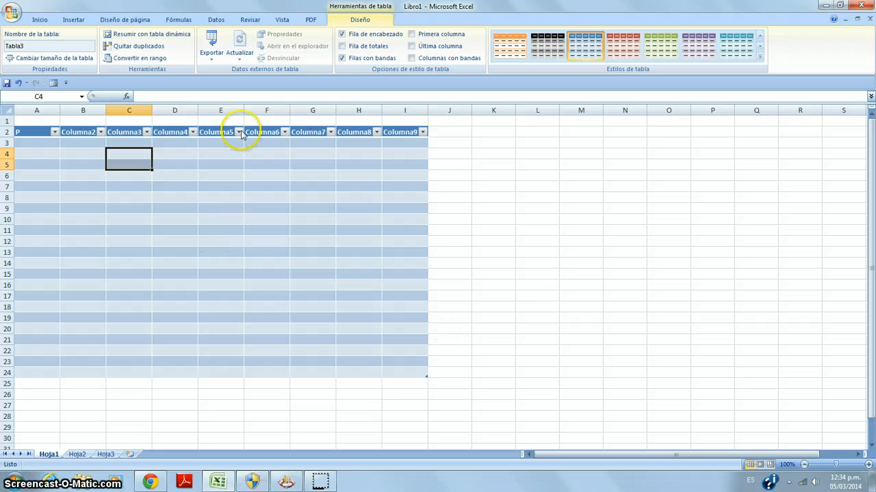
Turn off the filter so the table's header row has no filter arrows
click(39, 19)
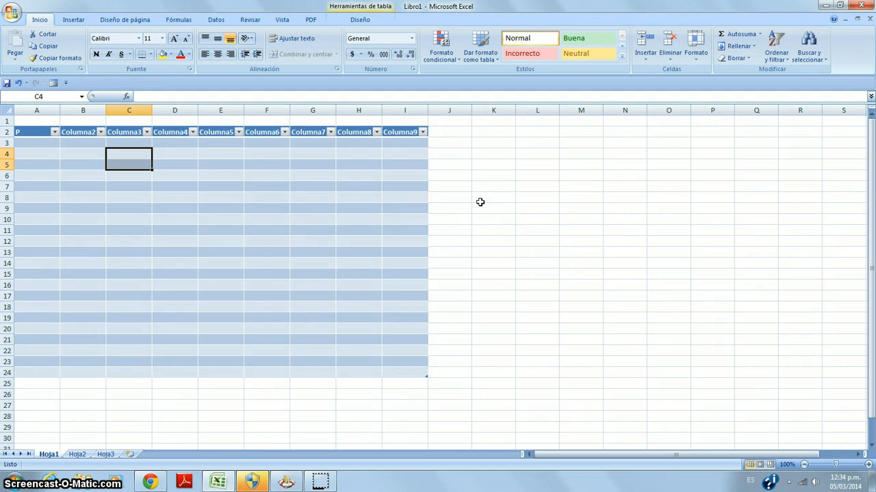
click(782, 60)
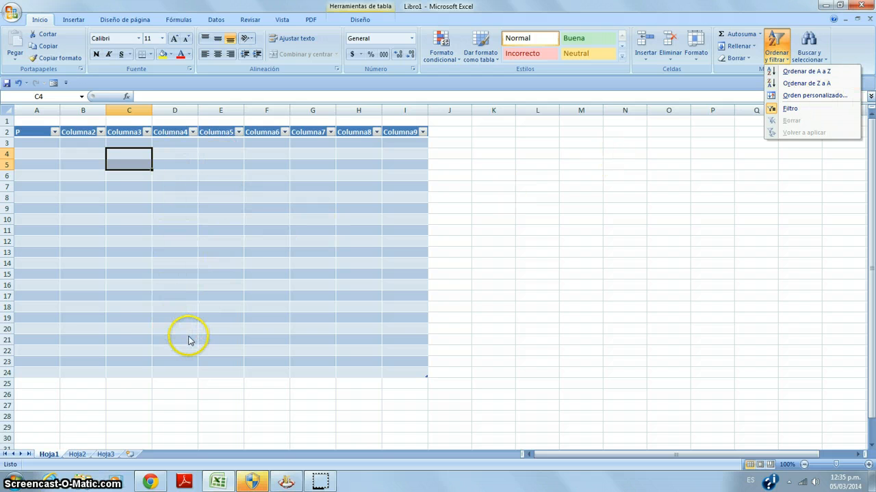
click(792, 109)
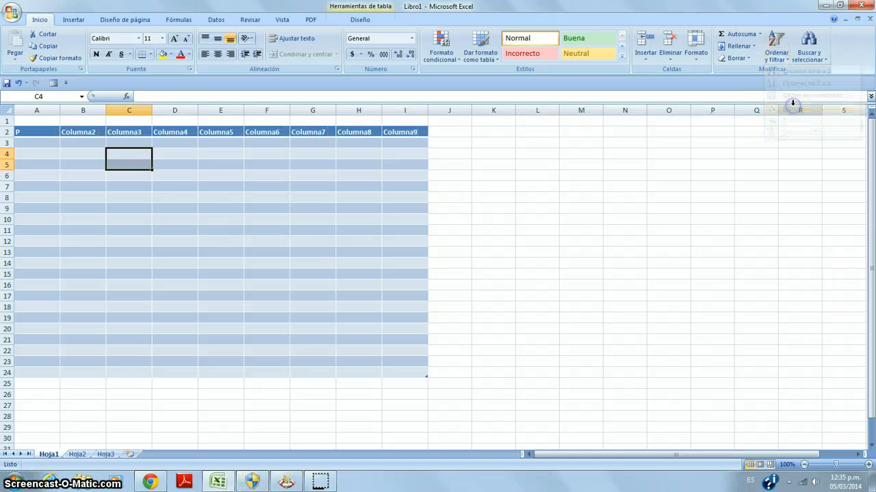
click(171, 132)
click(175, 111)
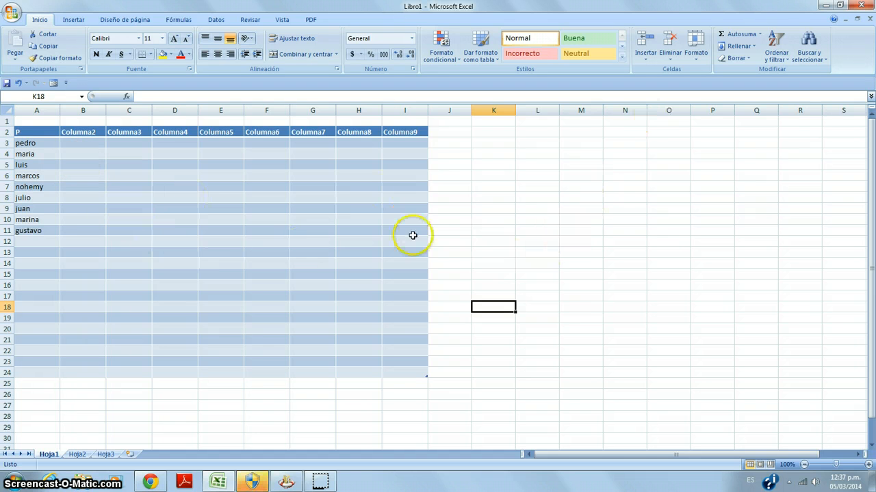
Try to turn on the filter with empty cell K18, outside the table, selected
click(778, 56)
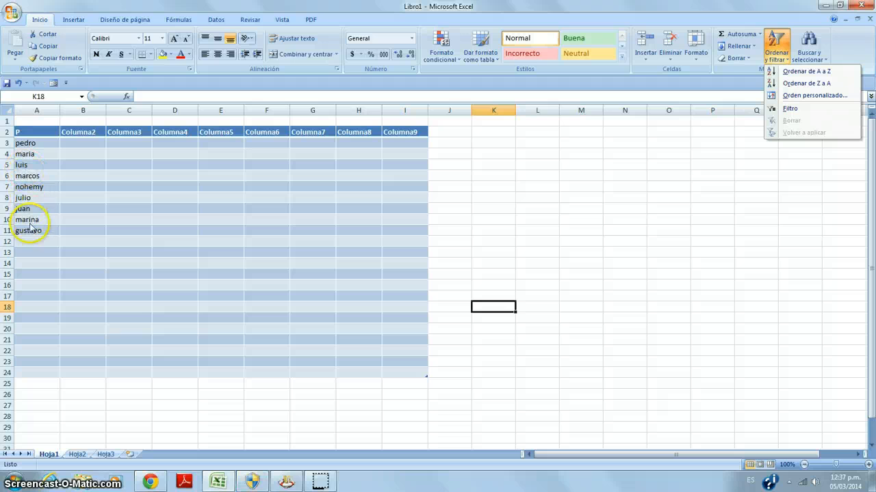
click(789, 111)
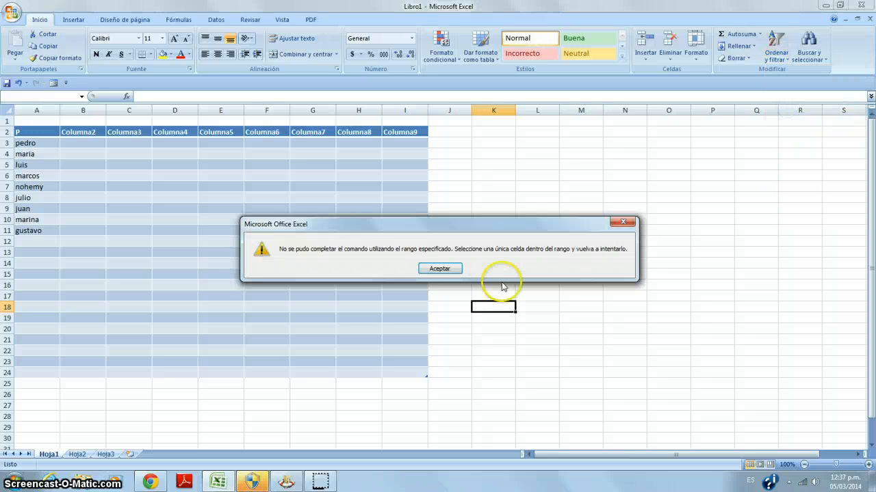
click(438, 270)
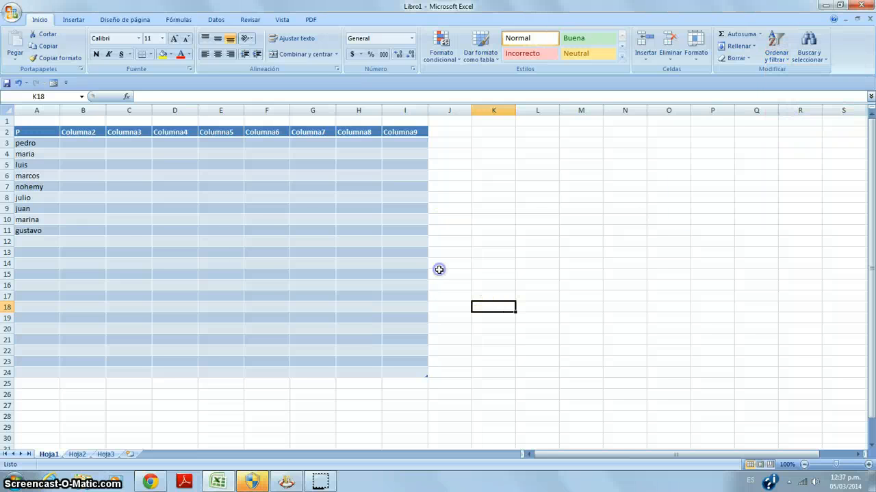
Turn on the filter for the table's headers with cell A3, inside the table, selected
click(34, 143)
click(780, 61)
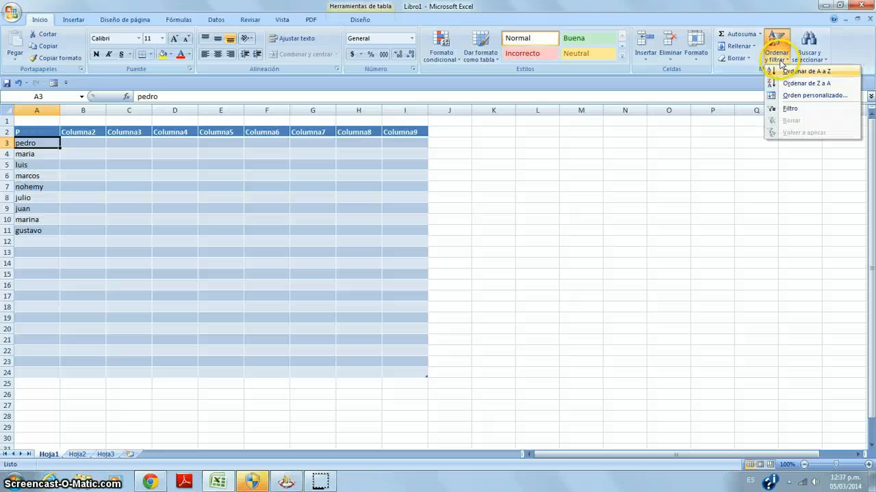
click(787, 110)
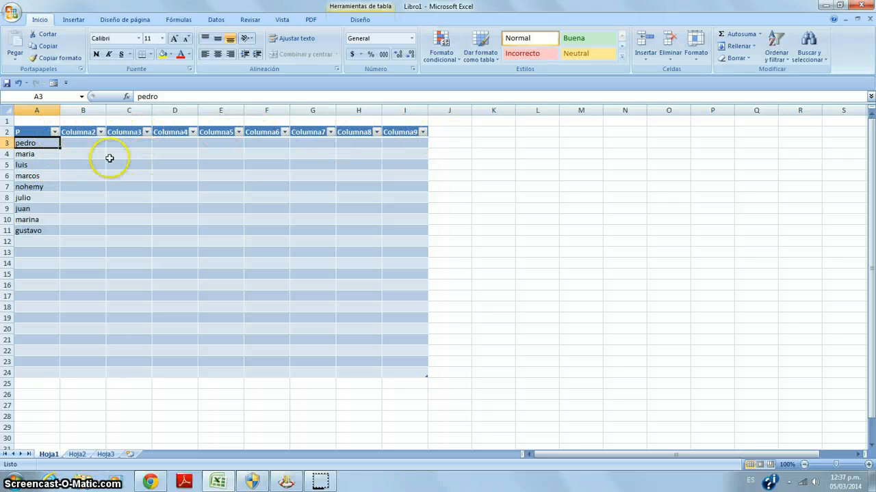
Sort the names in column P from A to Z and again from Z to A
click(54, 133)
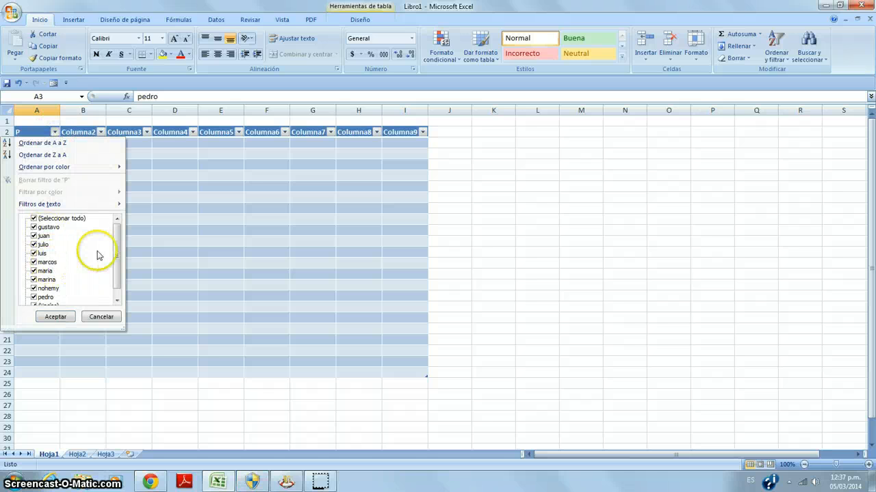
mouse_move(116, 236)
mouse_down()
mouse_move(118, 251)
mouse_move(118, 238)
mouse_up()
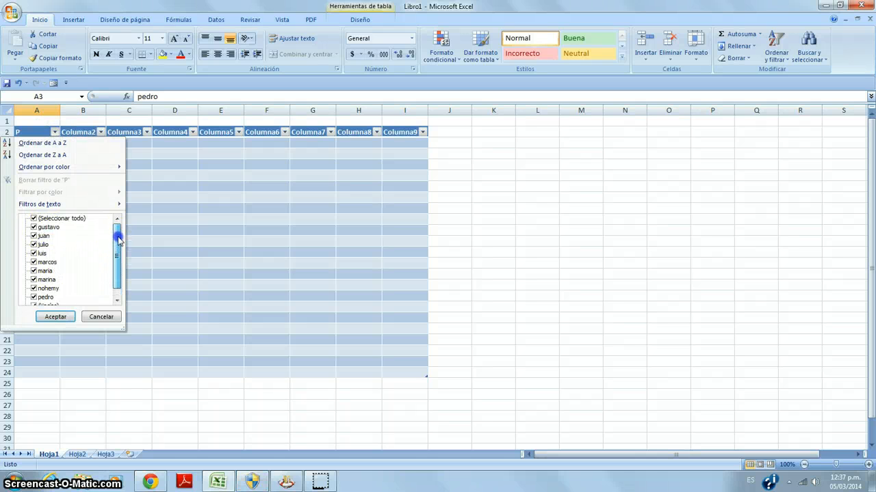
click(64, 317)
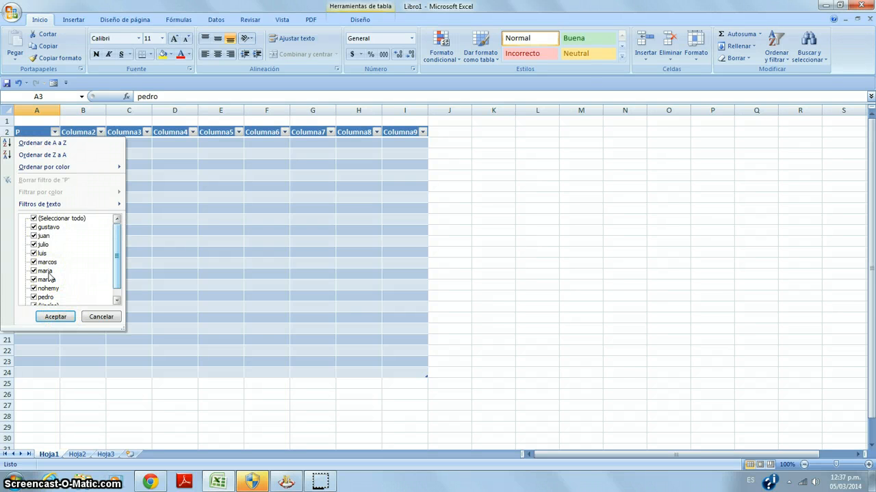
click(49, 145)
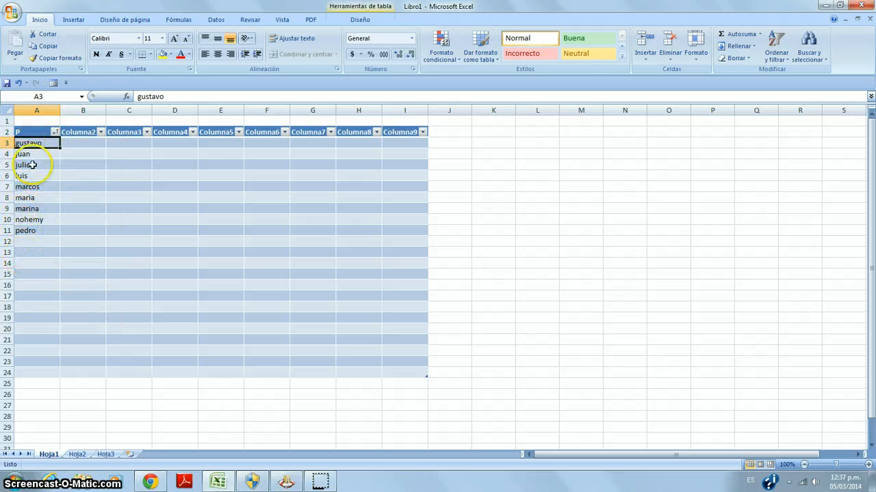
click(54, 132)
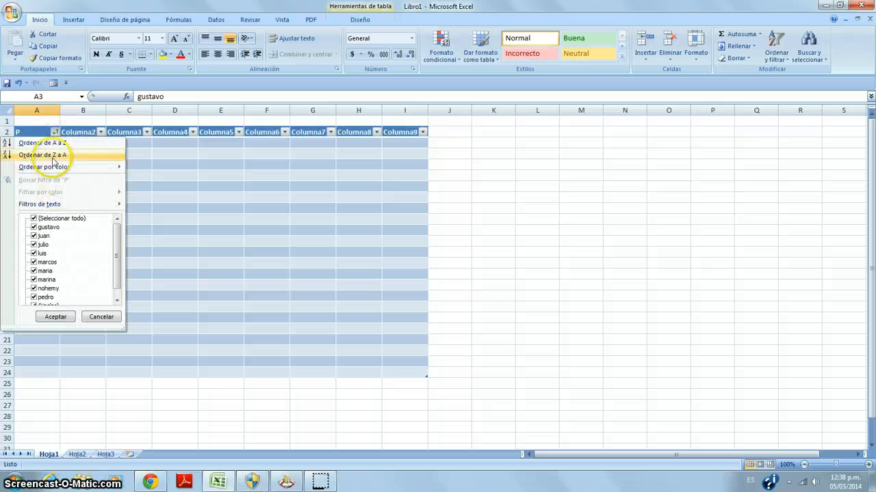
click(52, 158)
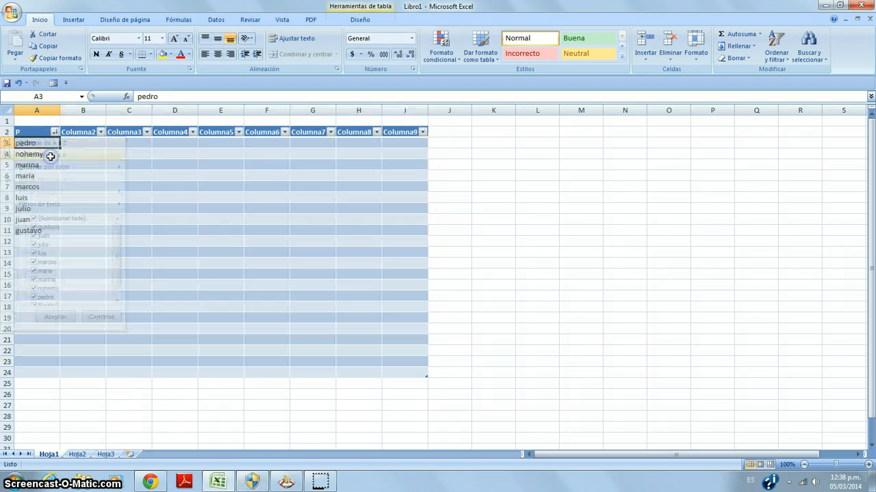
Filter column P to show only the first name in its filter list
click(54, 134)
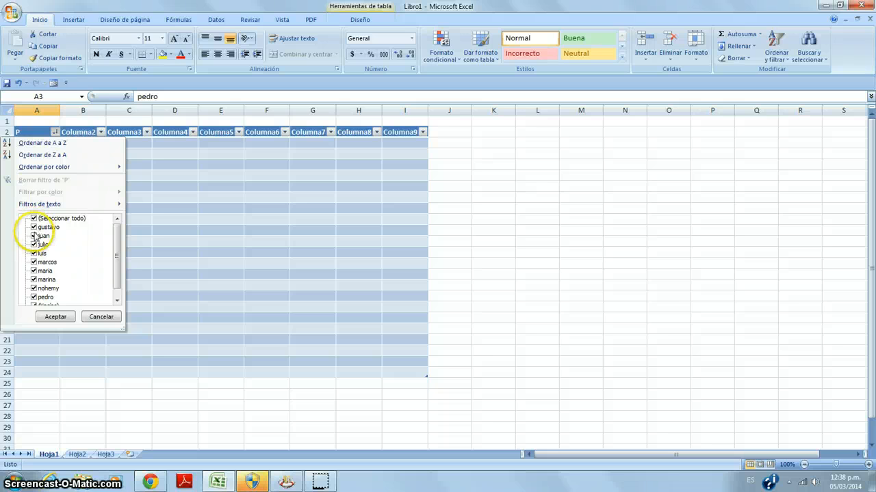
click(33, 219)
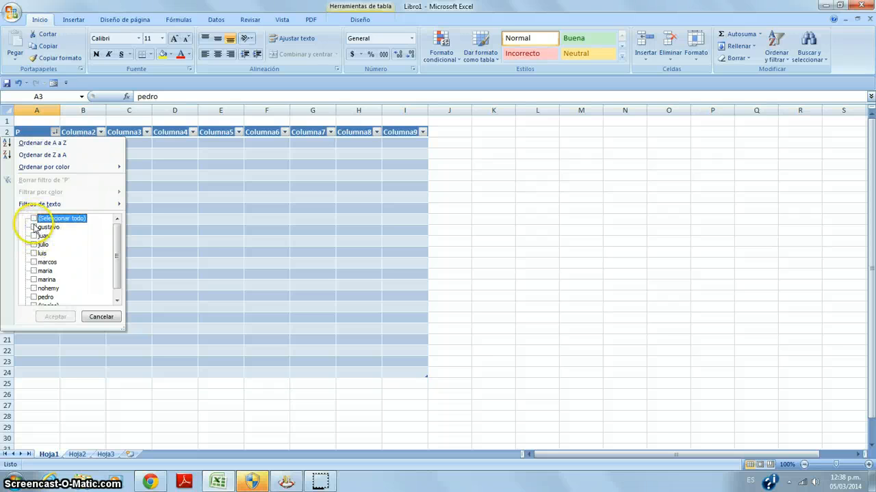
click(33, 227)
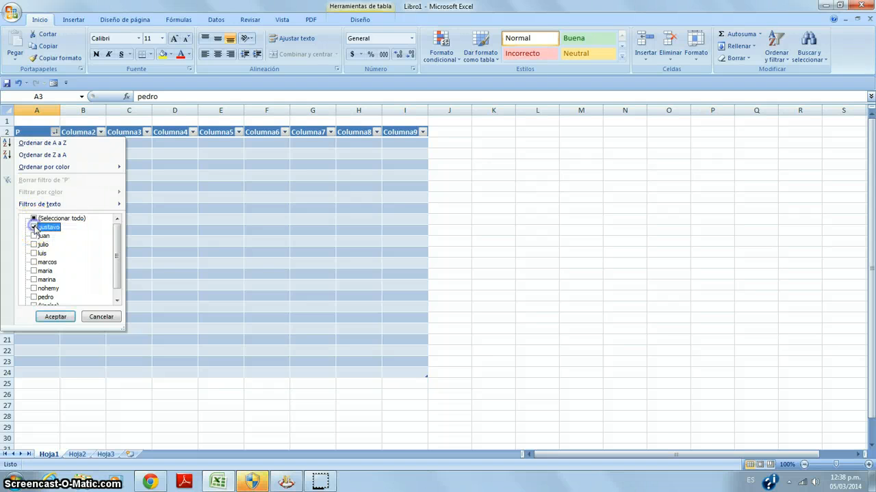
click(55, 317)
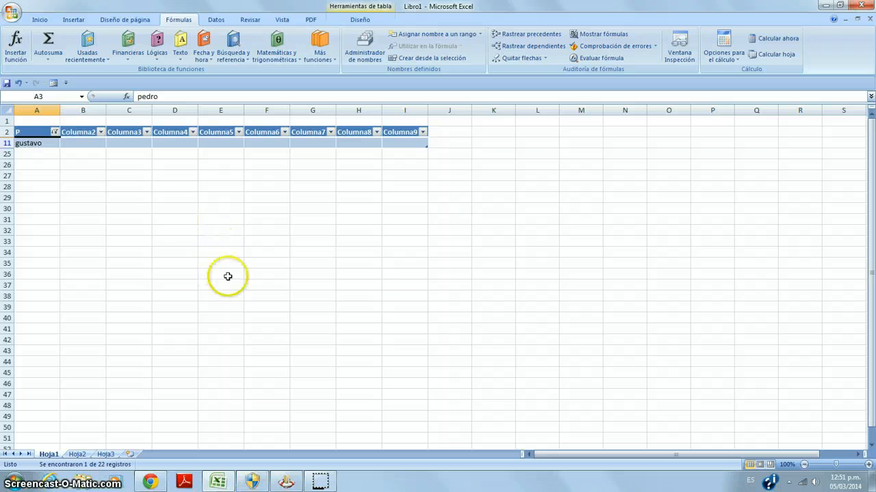
Reset the filter of column P by selecting all of its values
click(54, 132)
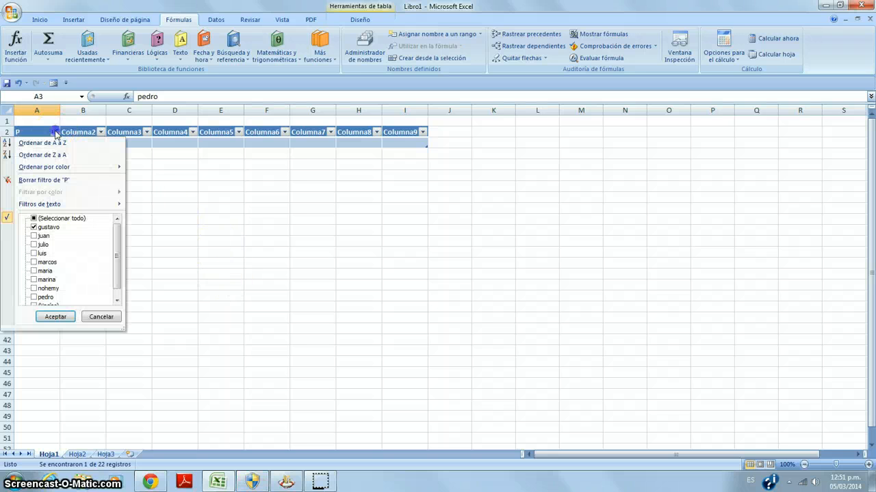
click(51, 218)
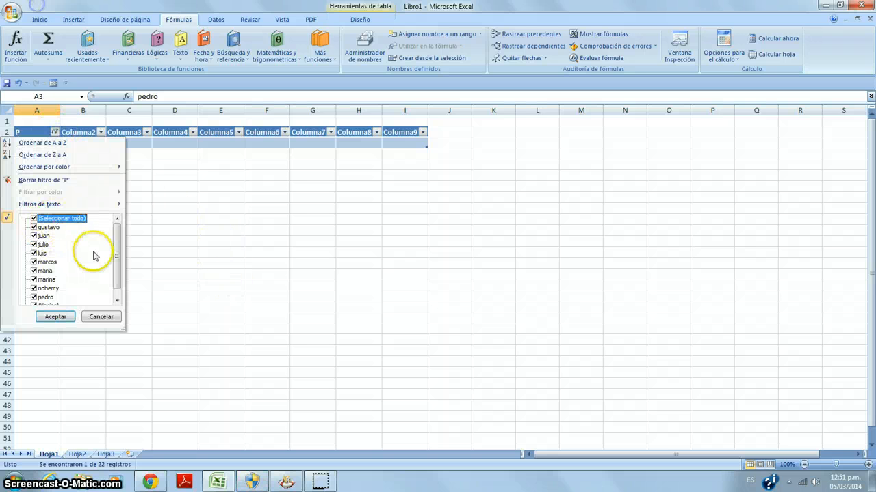
click(56, 317)
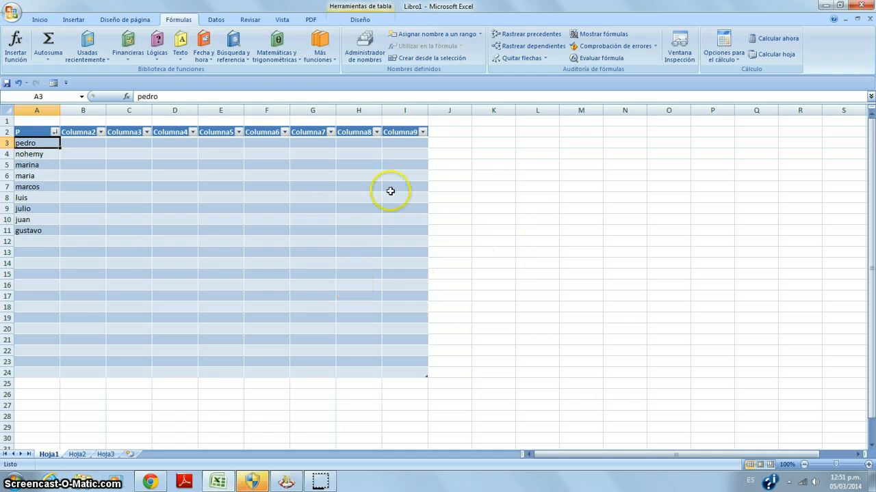
Start inserting a function in cell A3 and view the description of BDPRODUCTO in the list of all functions
click(22, 62)
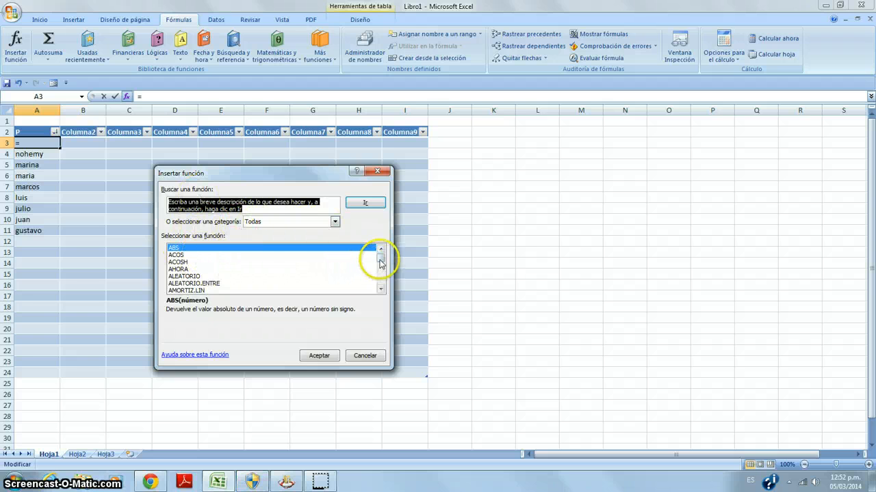
mouse_move(381, 258)
mouse_down()
mouse_move(385, 287)
mouse_move(384, 265)
mouse_up()
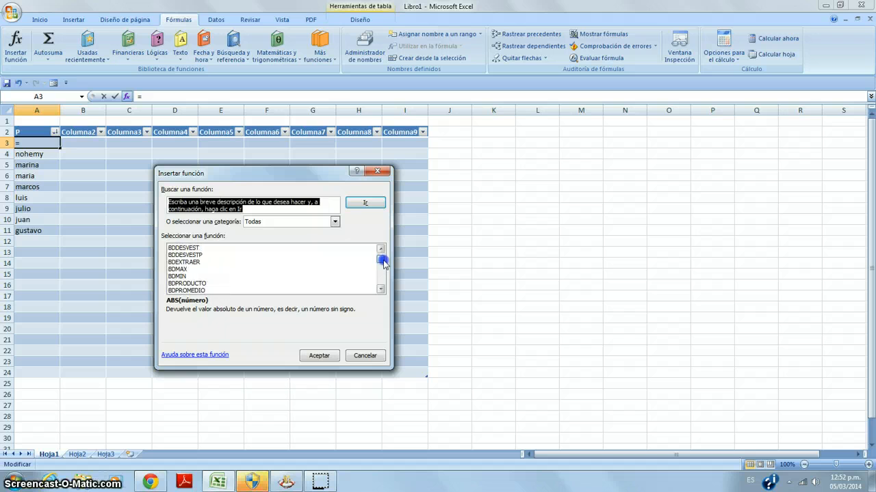
click(183, 284)
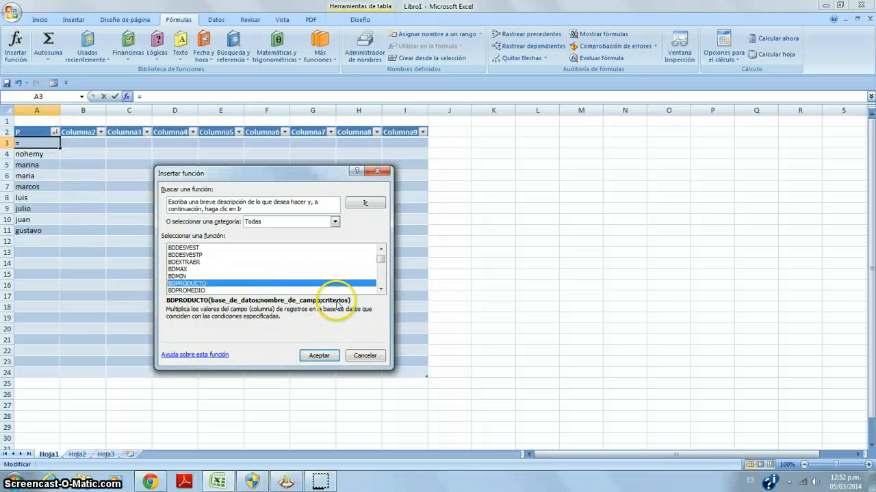
Choose the BDCONTAR function for cell A3 and open its arguments
scroll(238, 277, up, 2)
scroll(233, 275, down, 1)
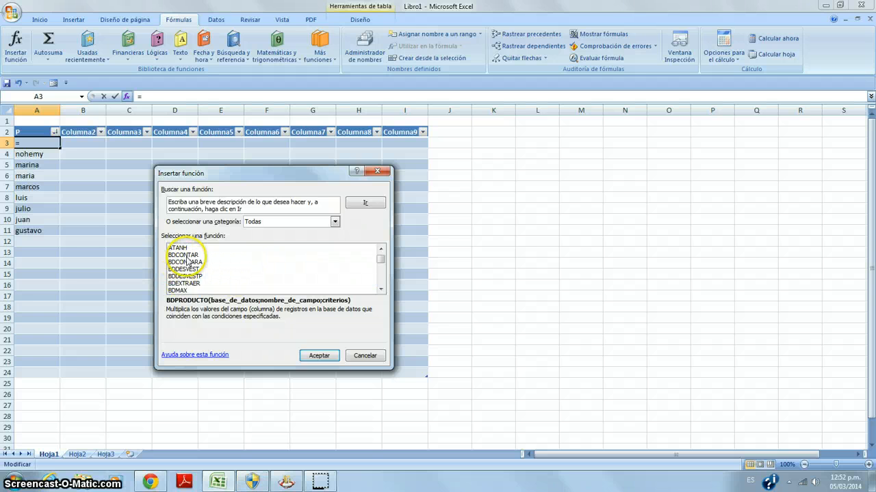
click(188, 256)
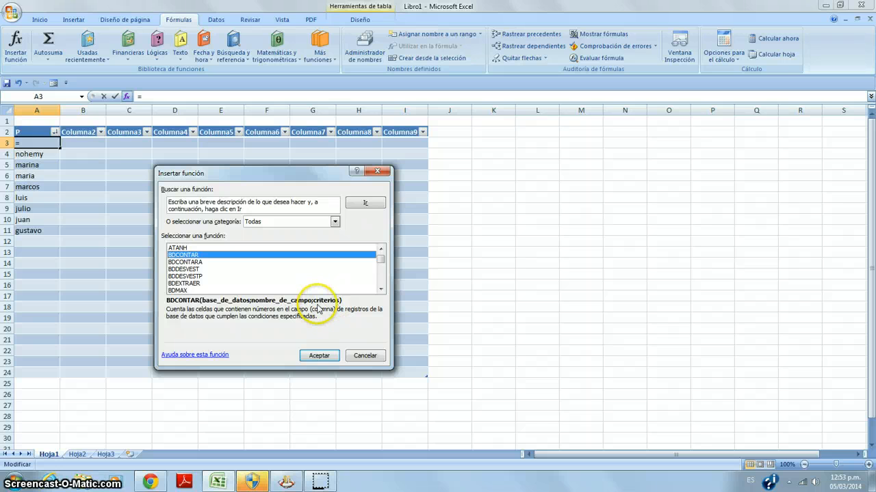
click(315, 355)
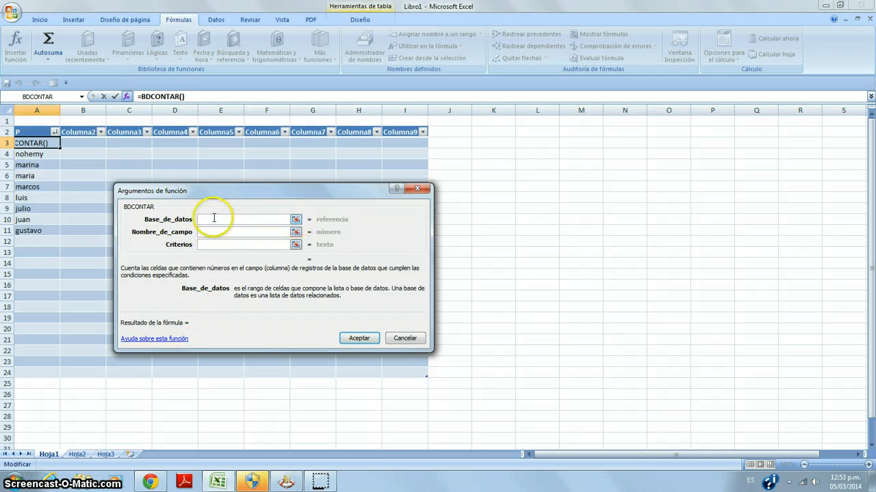
Set BDCONTAR's Base_de_datos to the table header cell P and try to accept the function with Nombre_de_campo and Criterios left empty
click(36, 166)
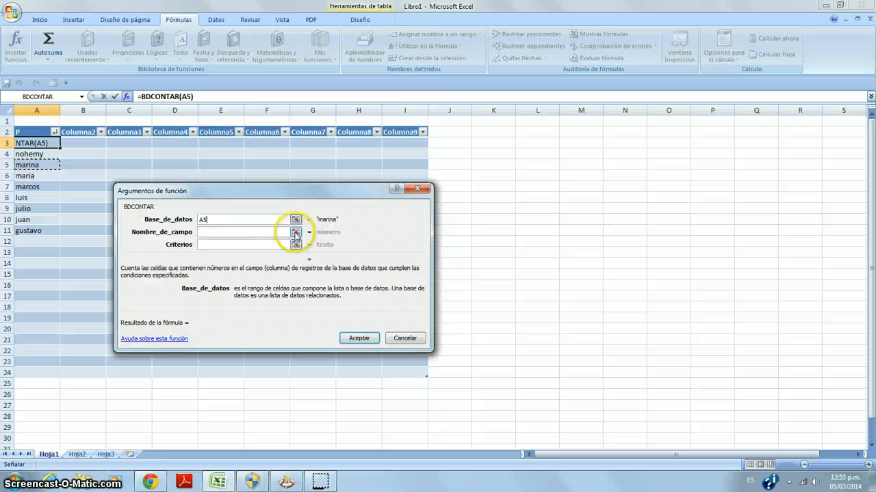
click(48, 134)
click(295, 232)
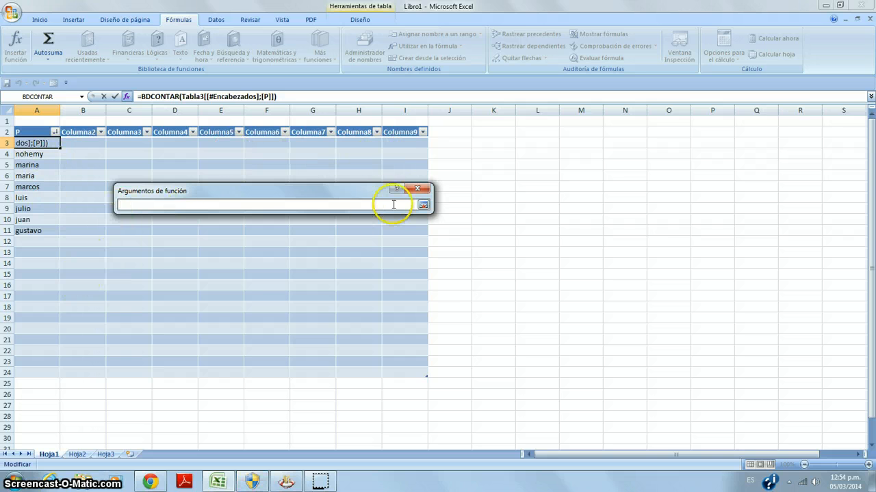
click(423, 204)
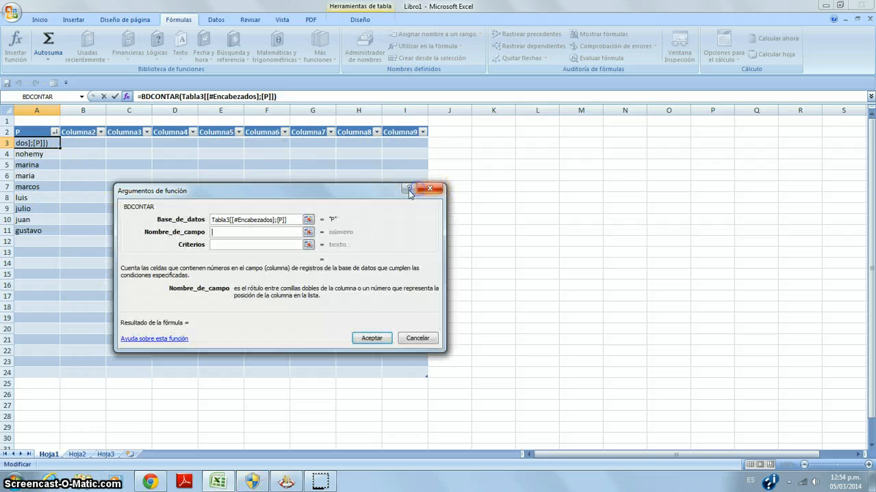
click(307, 245)
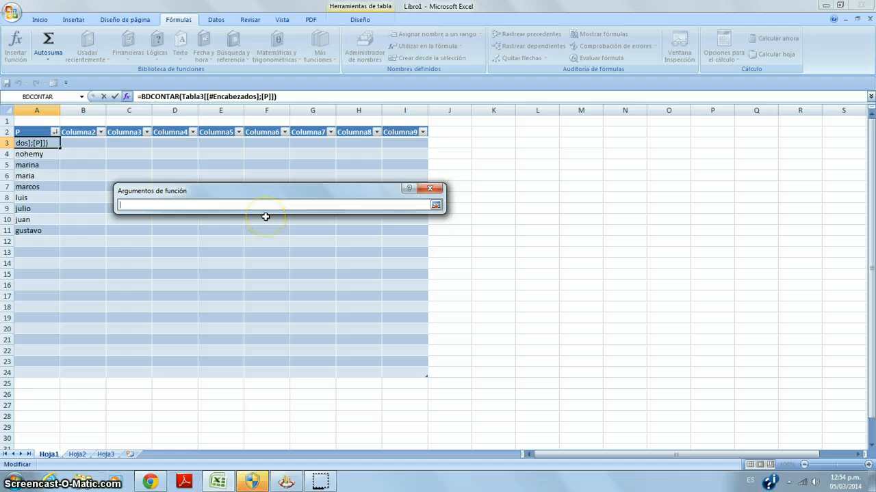
click(430, 189)
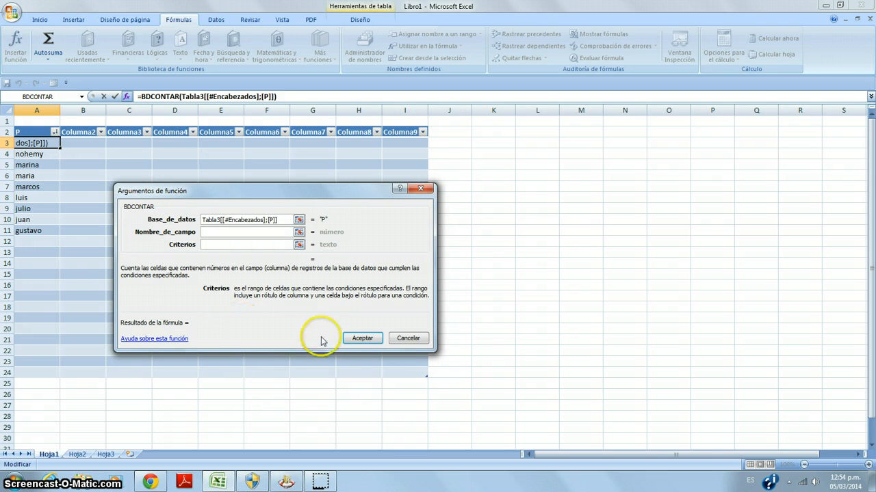
click(362, 338)
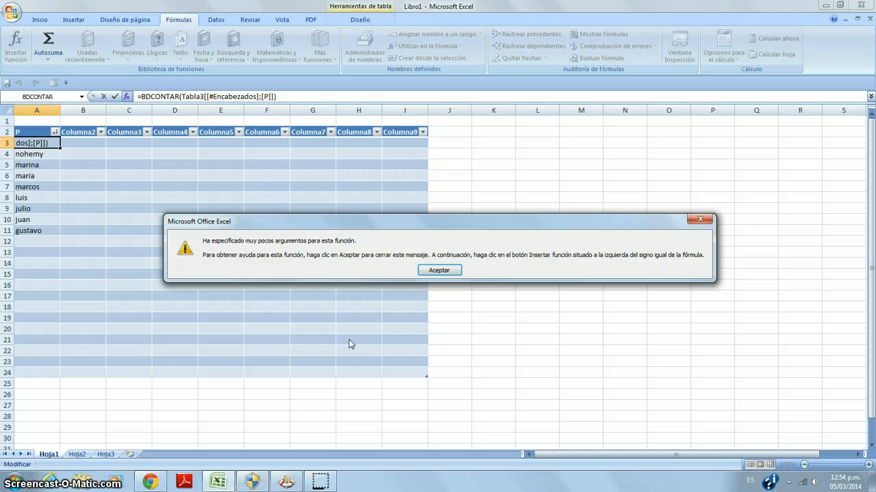